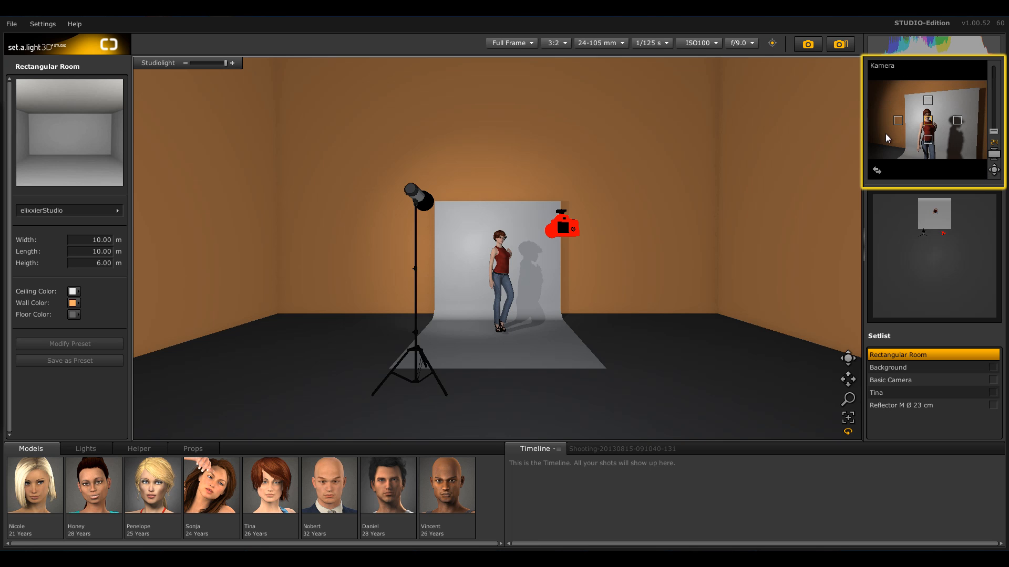
Set the camera's focal length to 50 mm and switch its format to portrait and back to landscape.
{"action": "mouse_move", "coordinate": [993, 132]}
{"action": "left_mouse_down"}
{"action": "mouse_move", "coordinate": [995, 98]}
{"action": "mouse_move", "coordinate": [994, 114]}
{"action": "left_mouse_up"}
{"action": "left_click", "coordinate": [994, 154]}
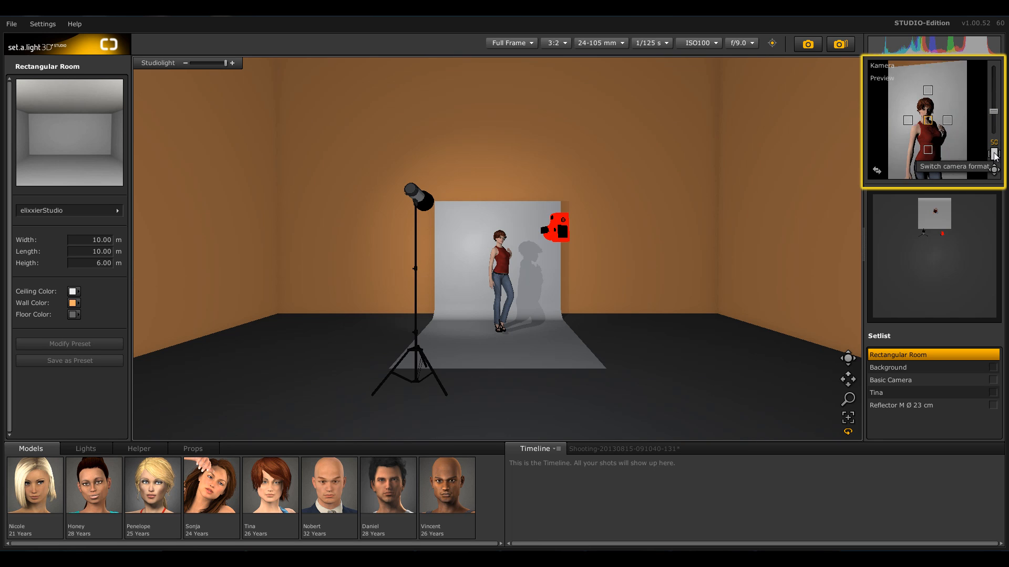
{"action": "left_click", "coordinate": [994, 154]}
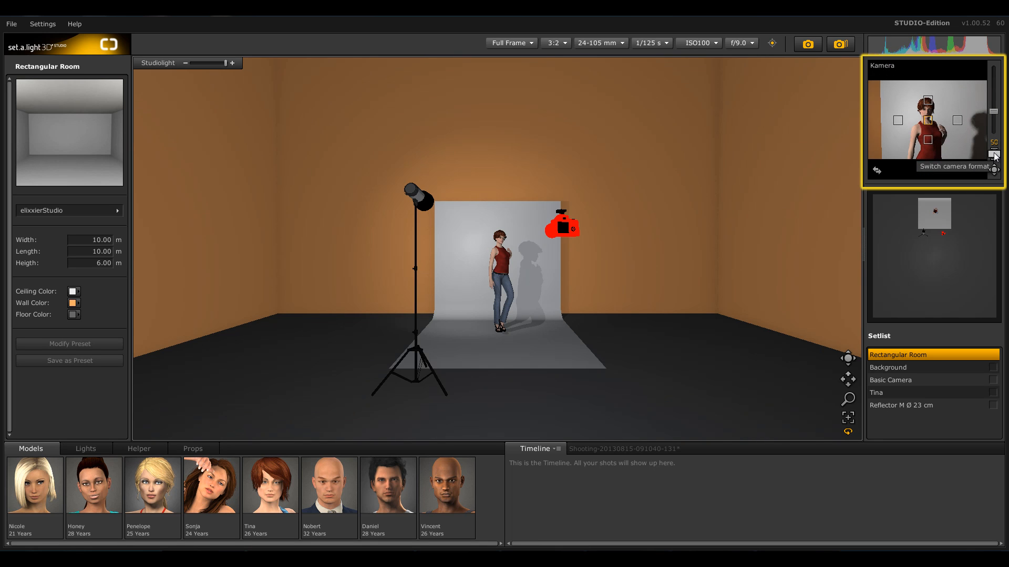
Rotate the camera to reframe the model, first in the preview and again in the enlarged camera view, and return to the studio view.
{"action": "left_click_drag", "start_coordinate": [994, 172], "coordinate": [990, 172]}
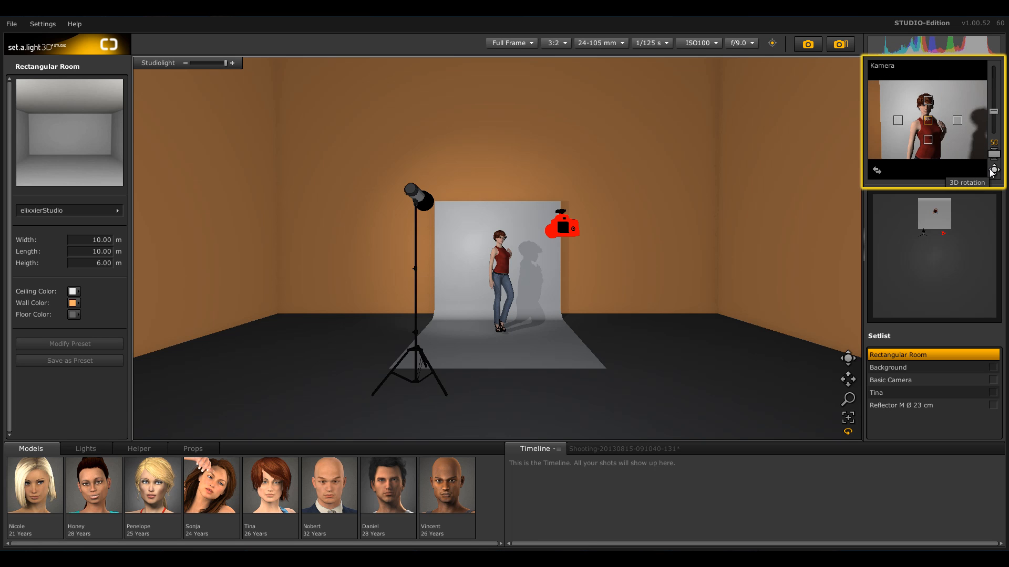
{"action": "mouse_move", "coordinate": [897, 135]}
{"action": "left_mouse_down"}
{"action": "mouse_move", "coordinate": [907, 135]}
{"action": "mouse_move", "coordinate": [871, 135]}
{"action": "mouse_move", "coordinate": [881, 153]}
{"action": "mouse_move", "coordinate": [898, 153]}
{"action": "mouse_move", "coordinate": [894, 136]}
{"action": "left_mouse_up"}
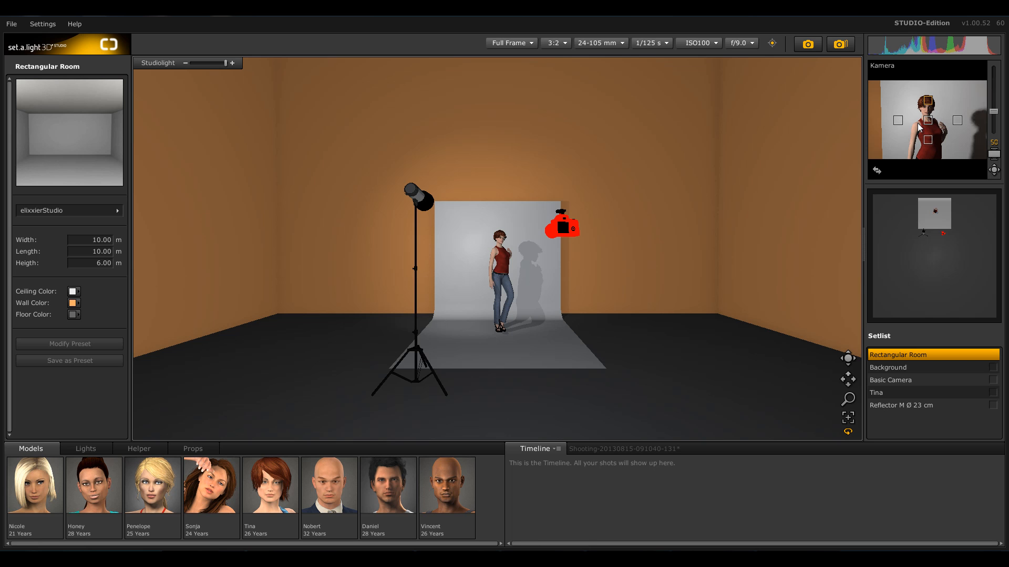
{"action": "left_click", "coordinate": [877, 170]}
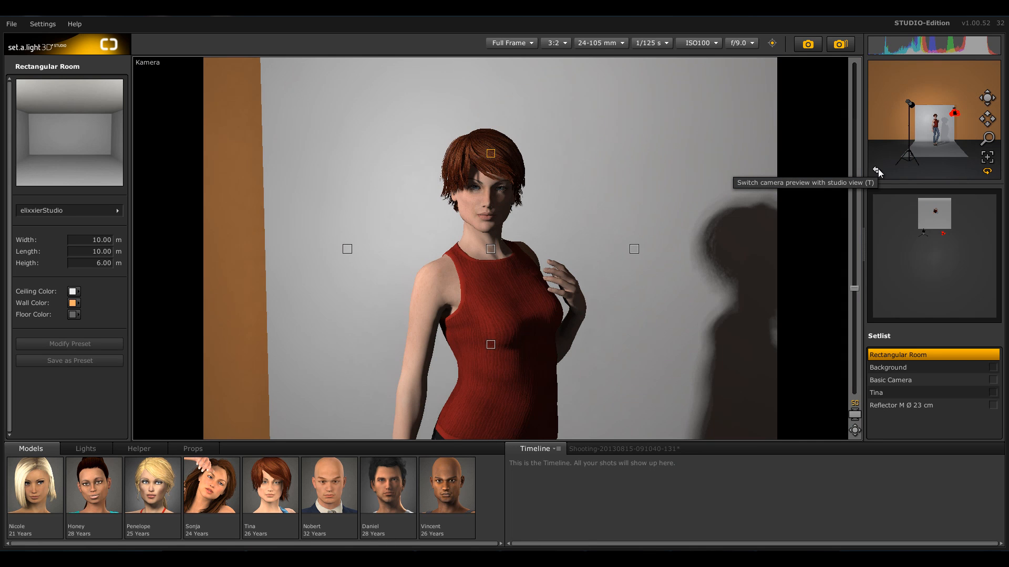
{"action": "mouse_move", "coordinate": [508, 217]}
{"action": "left_mouse_down"}
{"action": "mouse_move", "coordinate": [518, 216]}
{"action": "mouse_move", "coordinate": [505, 216]}
{"action": "left_mouse_up"}
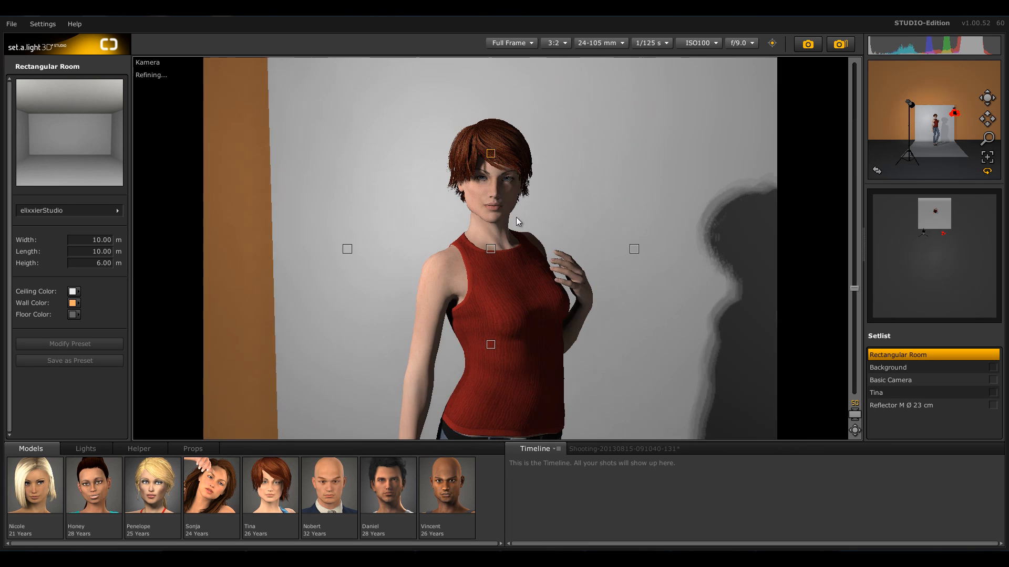
{"action": "key", "text": "t"}
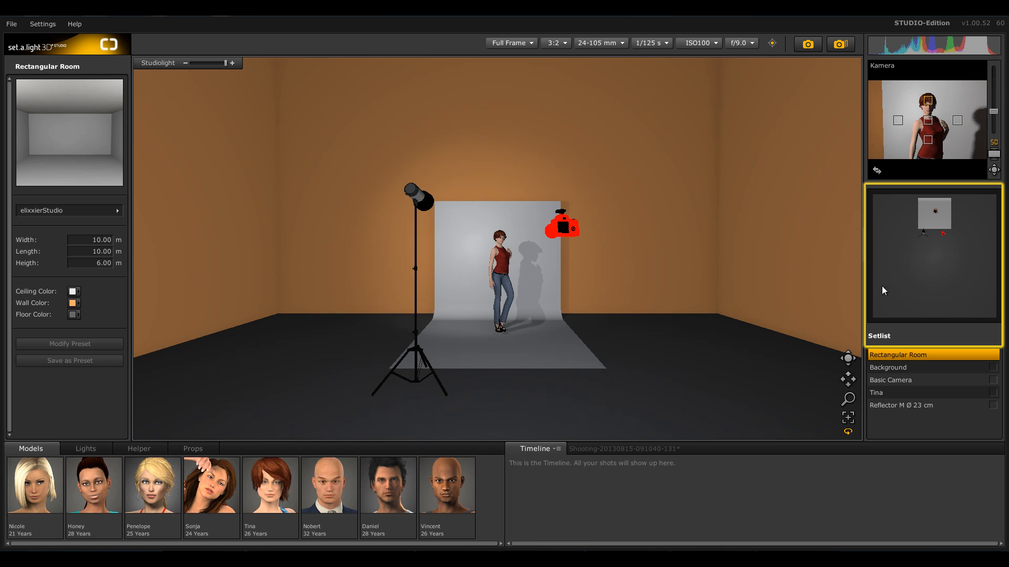
Reposition the light at about X 4.48 m and the camera at about X 5.77 m in the floor plan, and view the Background, reflector and Tina properties.
{"action": "mouse_move", "coordinate": [927, 234]}
{"action": "left_mouse_down"}
{"action": "mouse_move", "coordinate": [936, 245]}
{"action": "mouse_move", "coordinate": [922, 238]}
{"action": "mouse_move", "coordinate": [943, 235]}
{"action": "left_mouse_up"}
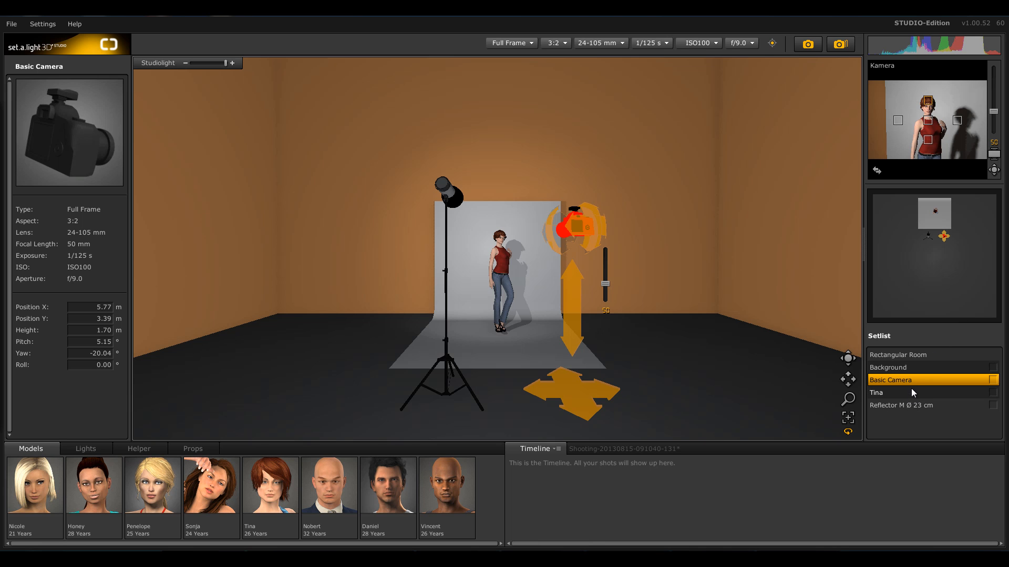
{"action": "left_click", "coordinate": [908, 369]}
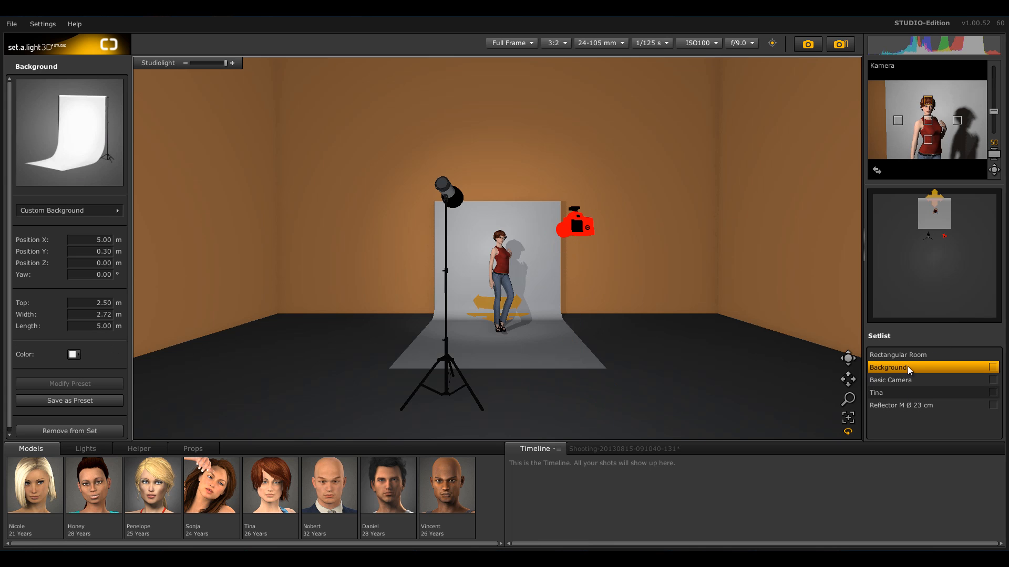
{"action": "left_click", "coordinate": [900, 405]}
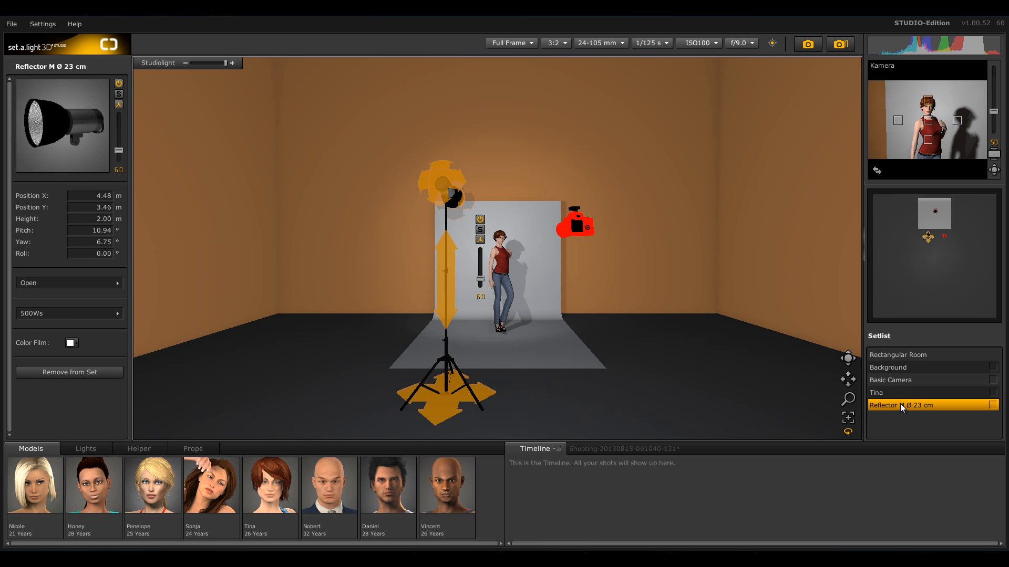
{"action": "left_click", "coordinate": [900, 391]}
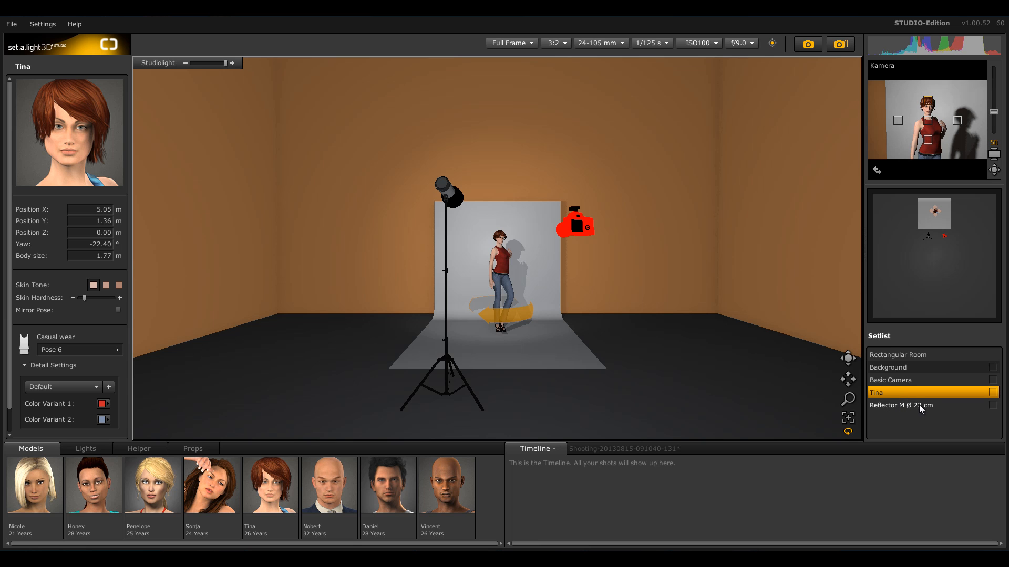
{"action": "left_click", "coordinate": [921, 405]}
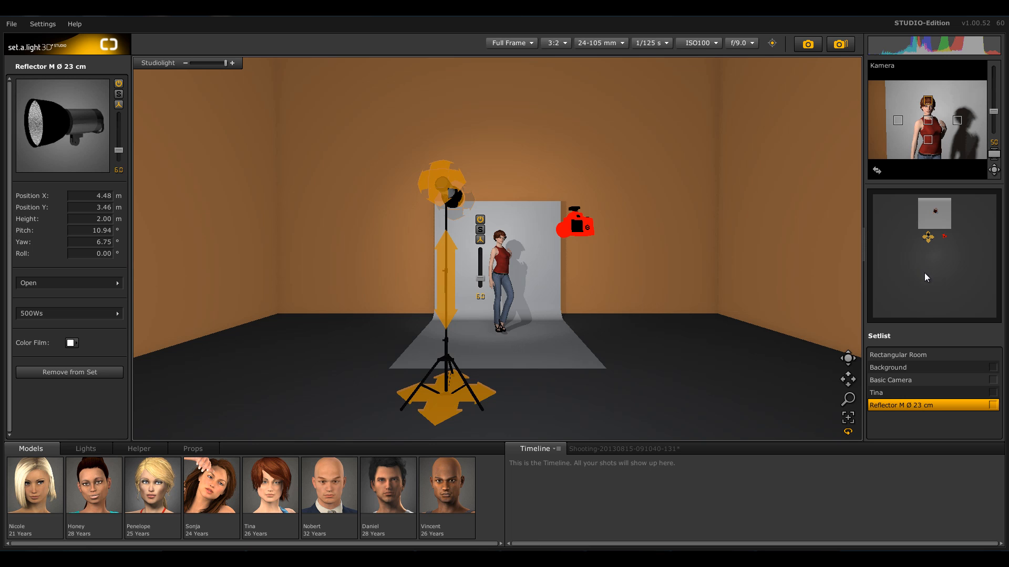
Select Basic Camera, Tina and the reflector together and move them about 0.2 m away from the background.
{"action": "left_click", "coordinate": [905, 384]}
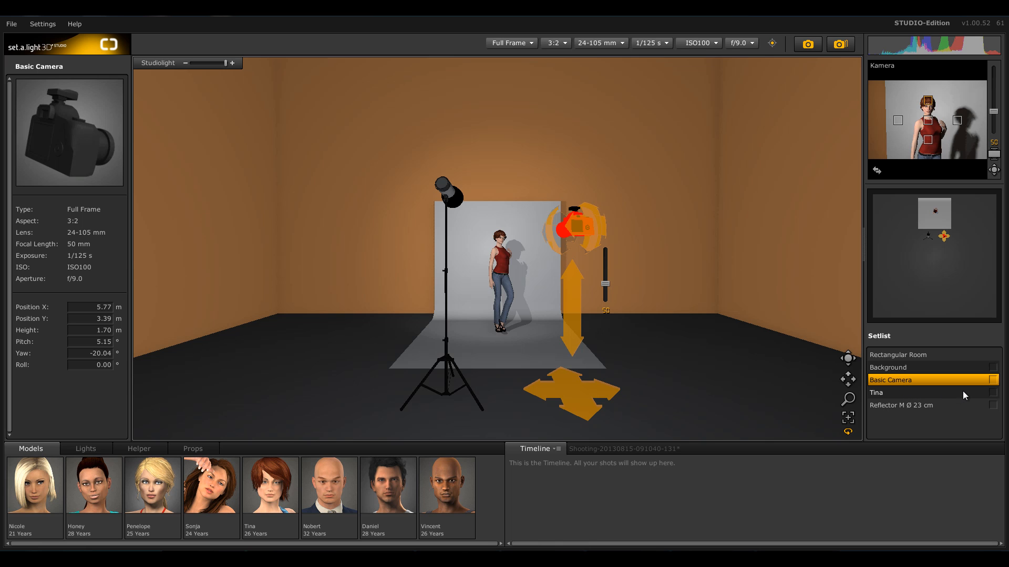
{"action": "left_click", "coordinate": [935, 392], "text": "ctrl"}
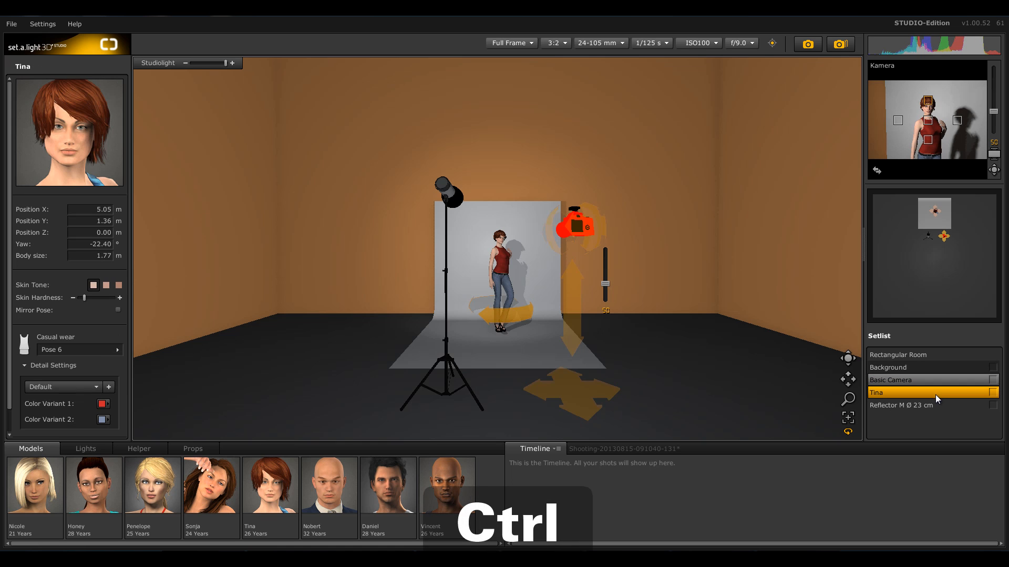
{"action": "left_click", "coordinate": [931, 403], "text": "ctrl"}
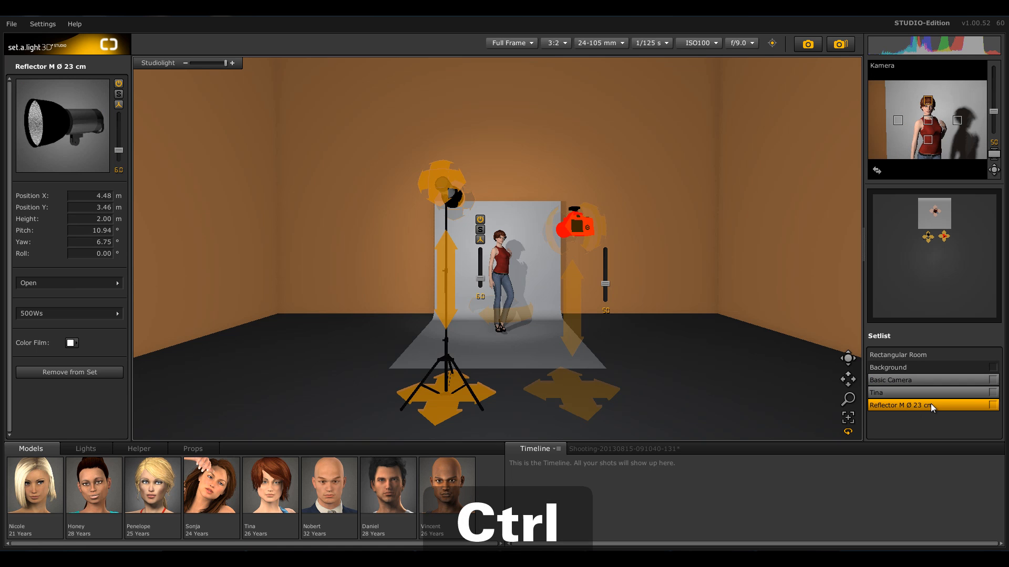
{"action": "left_click_drag", "start_coordinate": [580, 398], "coordinate": [589, 410]}
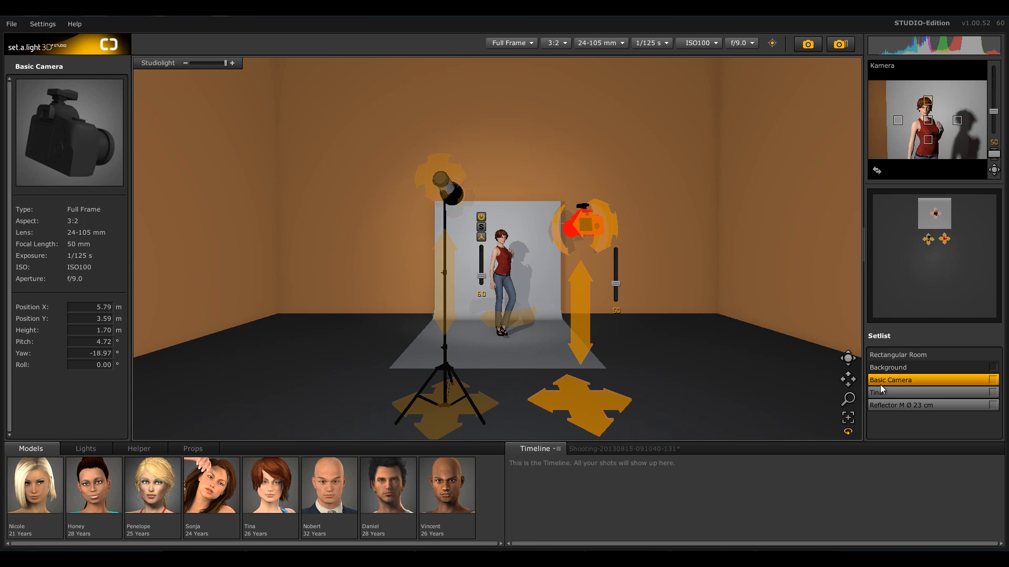
Rename the reflector in the set list as "Light M Ø 23 cm".
{"action": "double_click", "coordinate": [881, 404]}
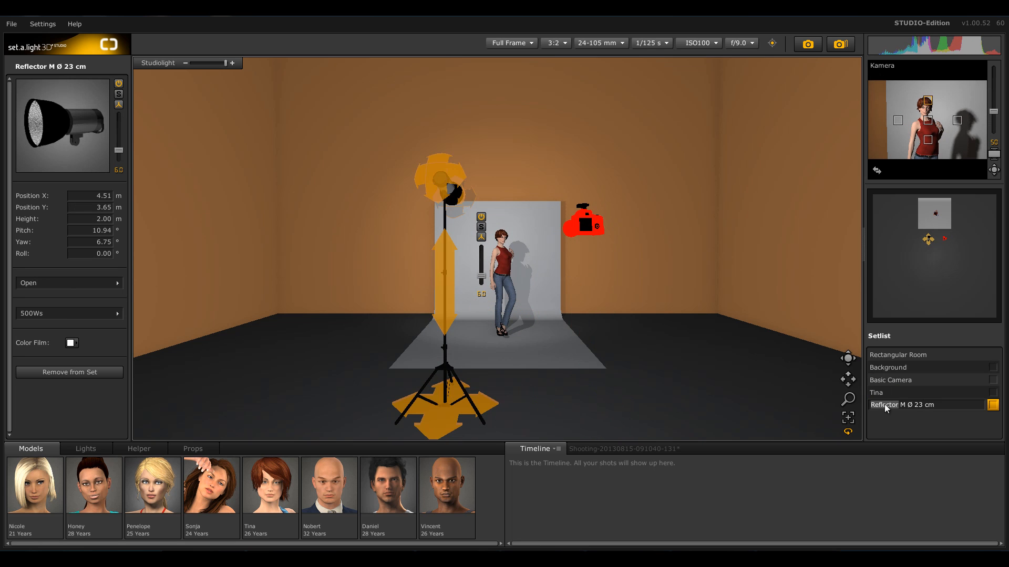
{"action": "key", "text": "BackSpace"}
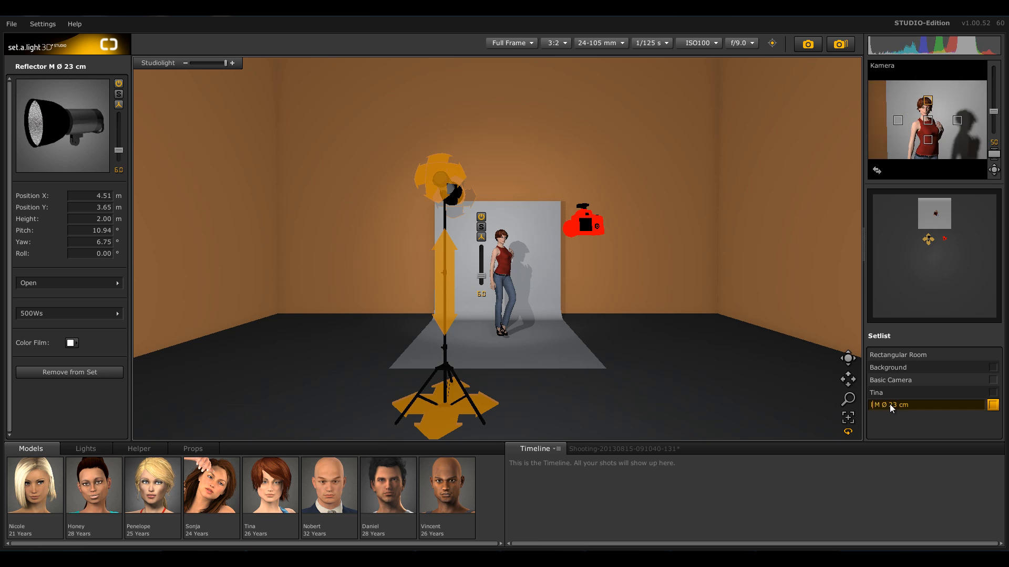
{"action": "type", "text": "Light"}
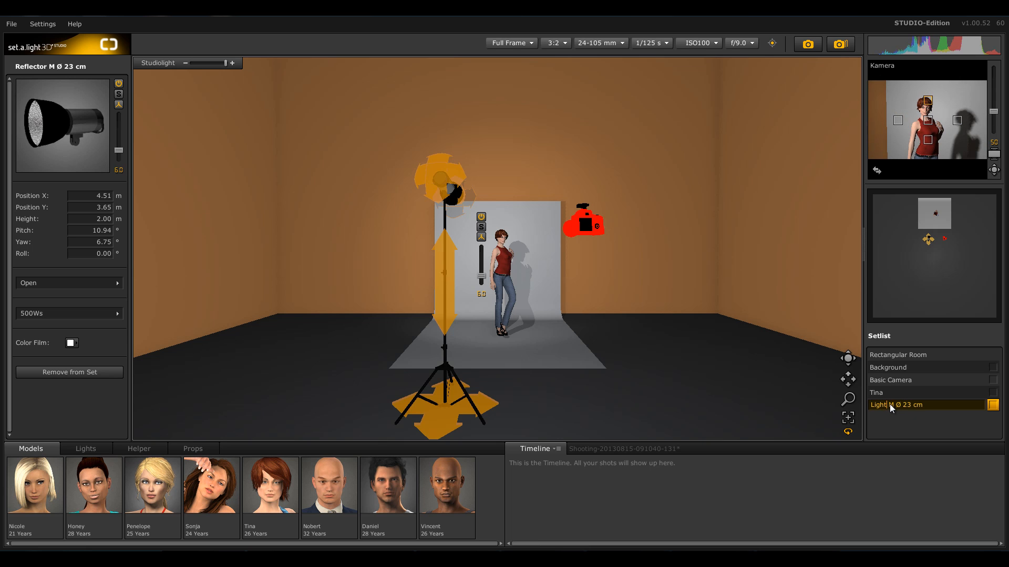
{"action": "key", "text": "Return"}
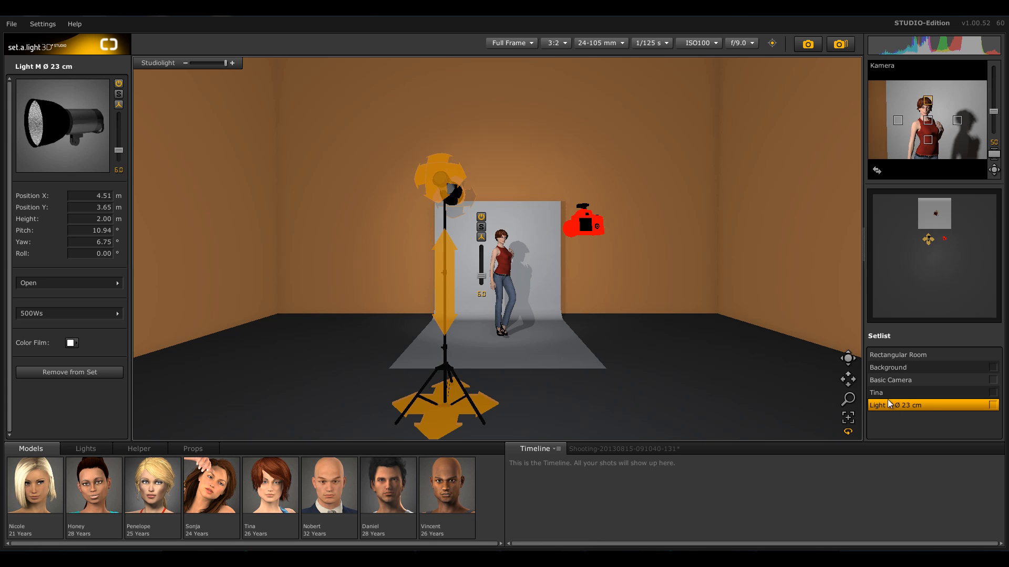
Lock Light M Ø 23 cm and all the other objects in the set list, and clear the selection.
{"action": "left_click", "coordinate": [992, 405]}
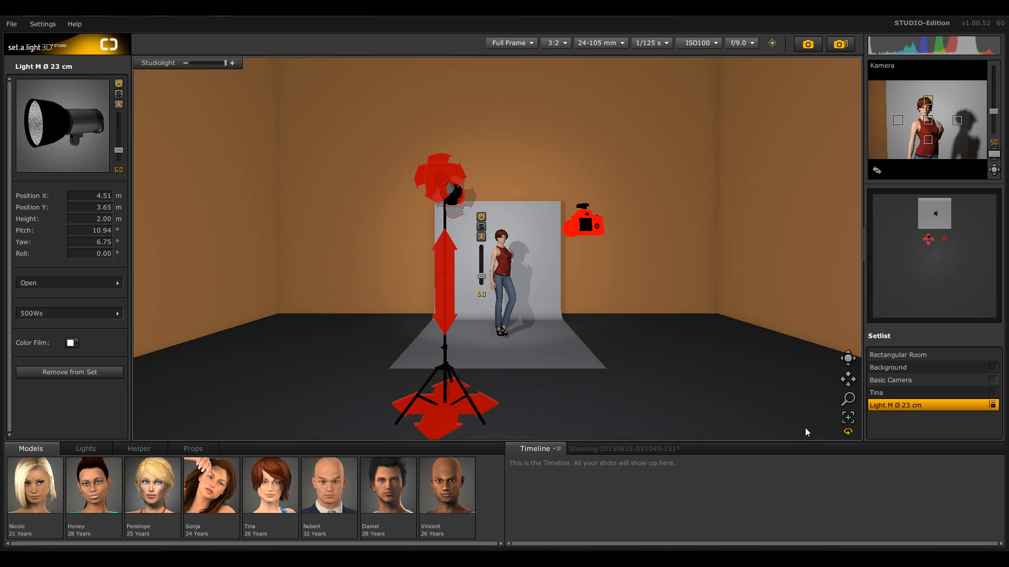
{"action": "left_click", "coordinate": [903, 394]}
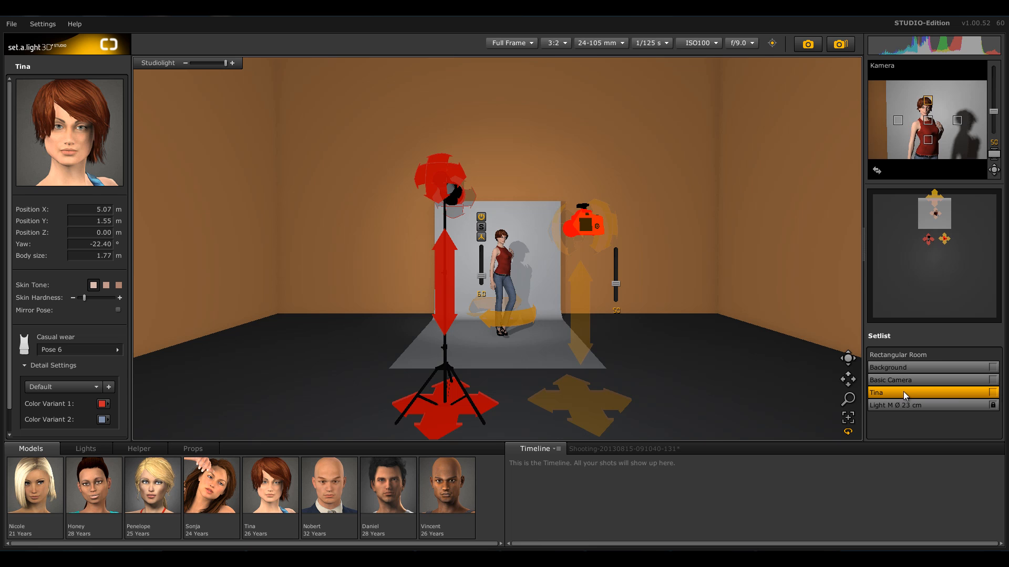
{"action": "key", "text": "ctrl+a"}
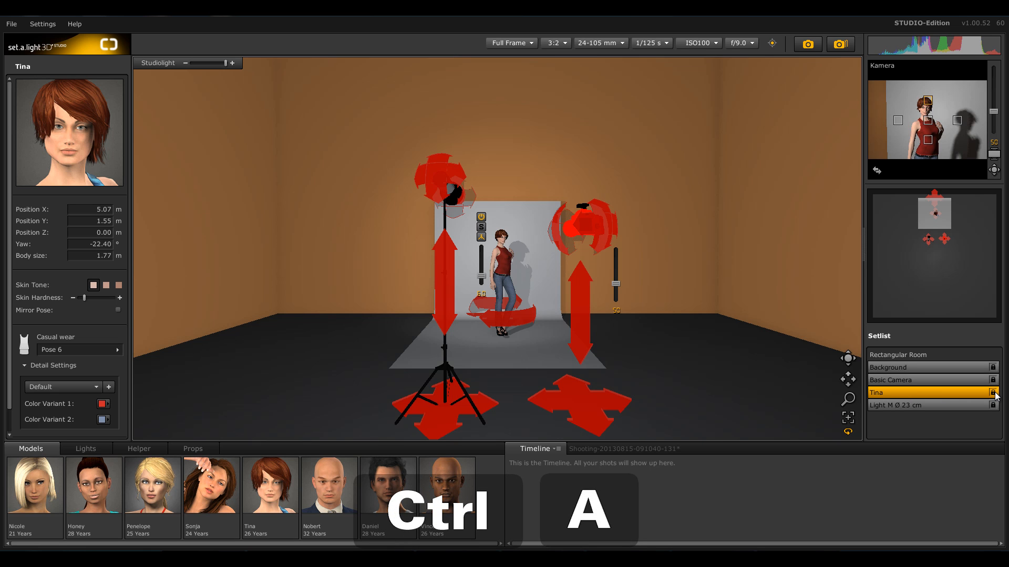
{"action": "left_click", "coordinate": [715, 370]}
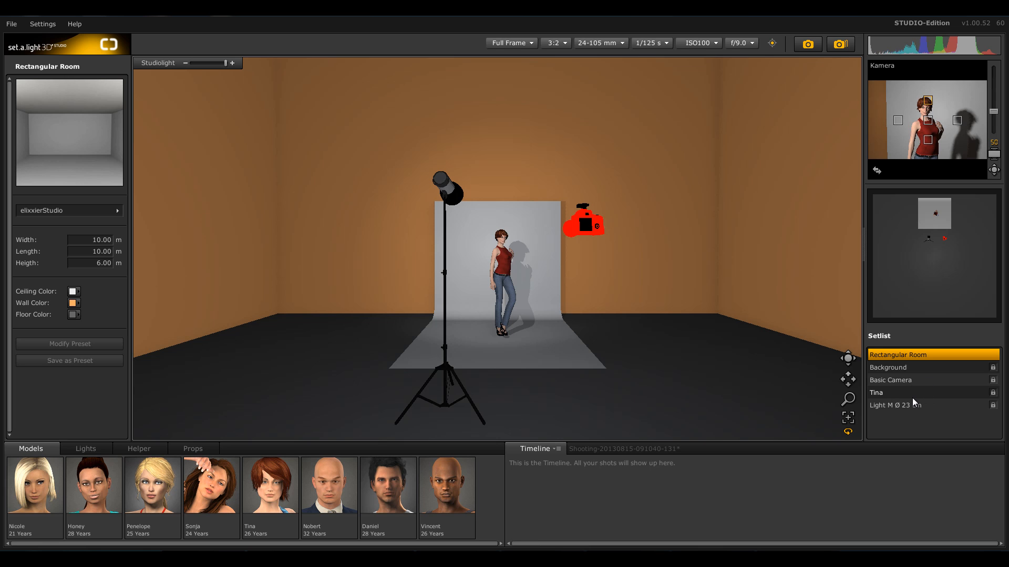
Unlock Tina and move her across the floor to about X 5.19 m, Y 1.91 m.
{"action": "left_click", "coordinate": [882, 394]}
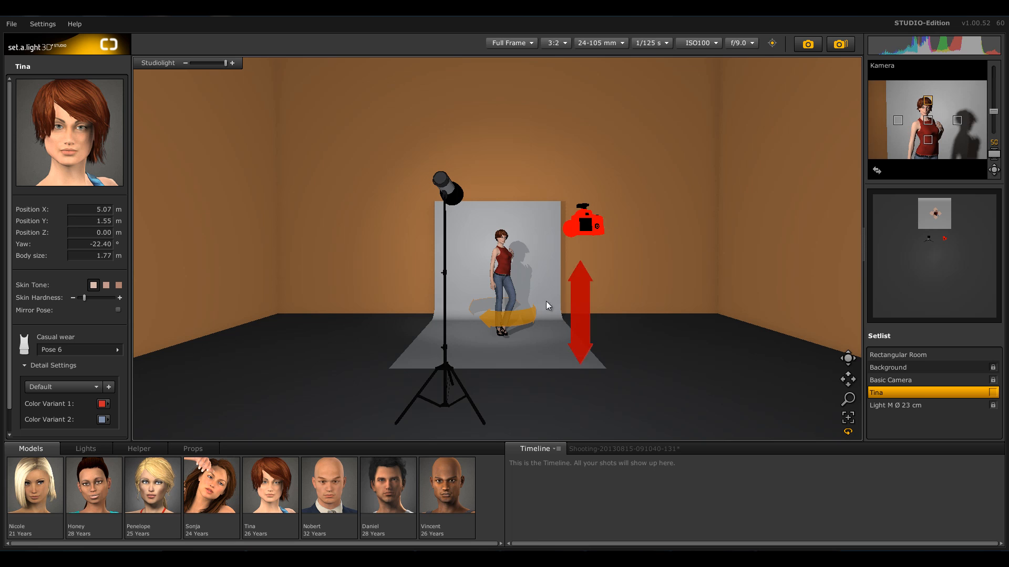
{"action": "left_click_drag", "start_coordinate": [505, 283], "coordinate": [526, 284]}
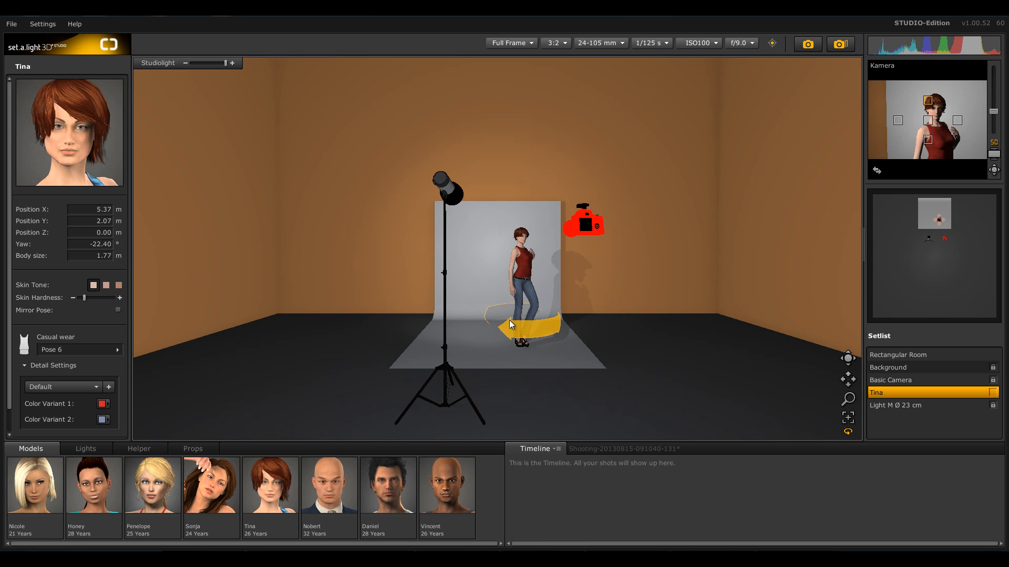
{"action": "key", "text": "Left"}
{"action": "key", "text": "Left"}
{"action": "key", "text": "Left"}
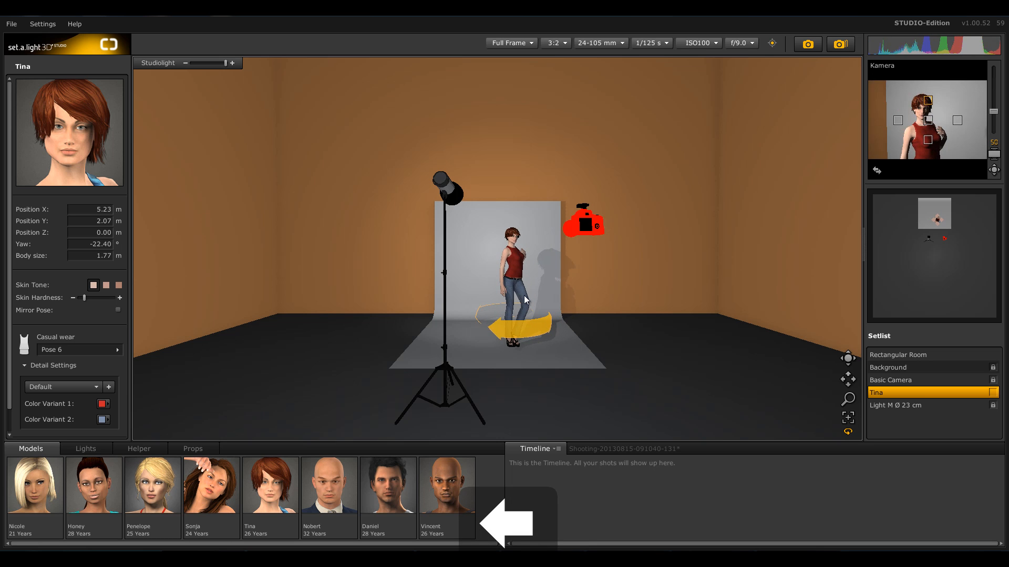
{"action": "key", "text": "Up"}
{"action": "key", "text": "Down"}
{"action": "key", "text": "Down"}
{"action": "key", "text": "Down"}
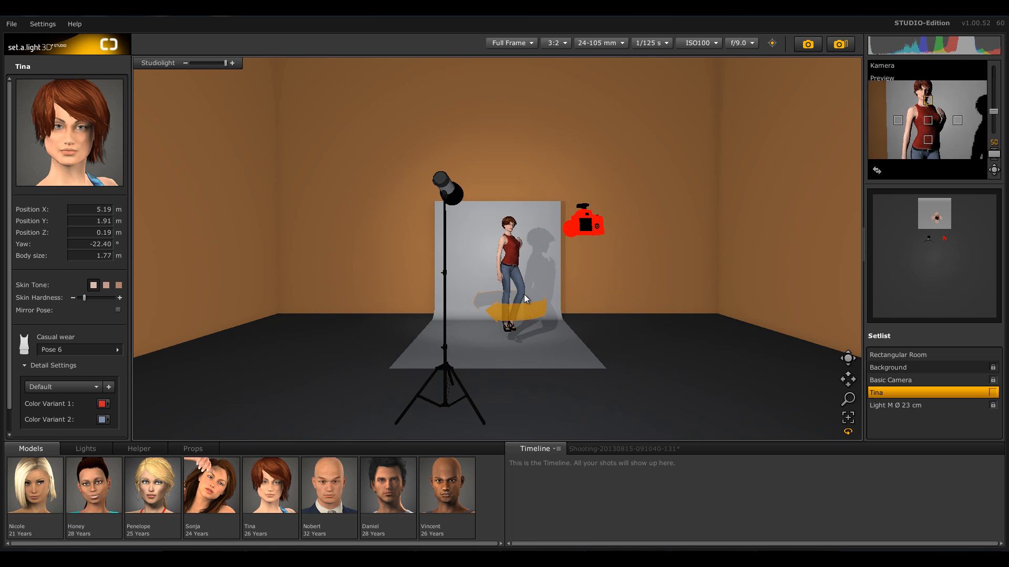
Raise Tina and lower her back to the floor, and lift her to about Z 0.08 m.
{"action": "key", "text": "Page_Up"}
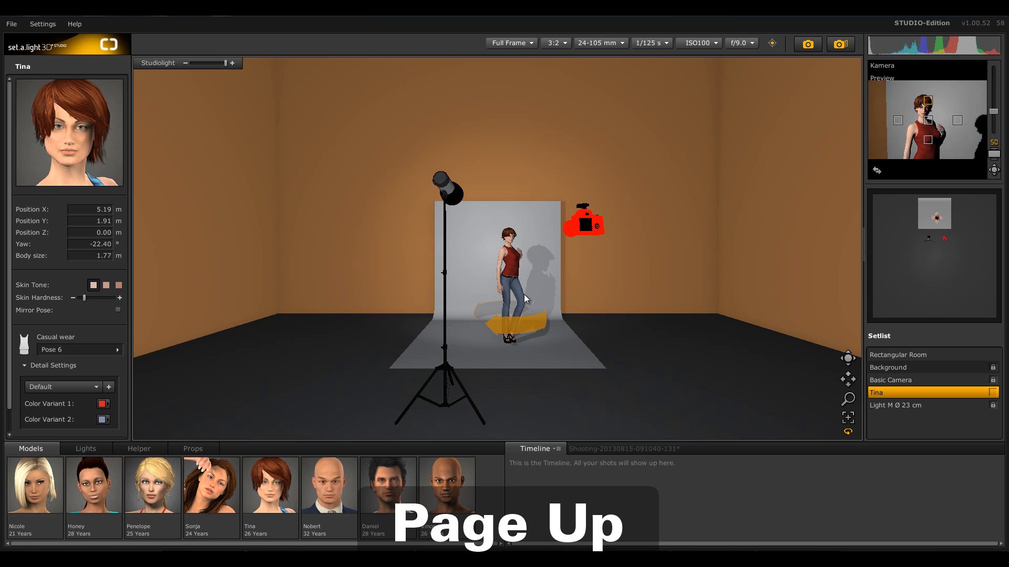
{"action": "key", "text": "Page_Down"}
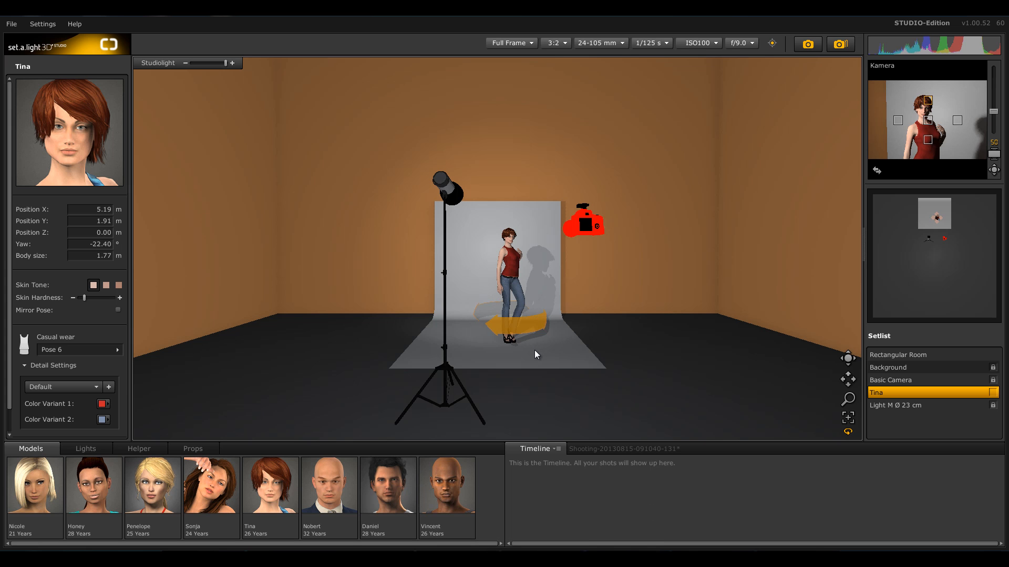
{"action": "key", "text": "h"}
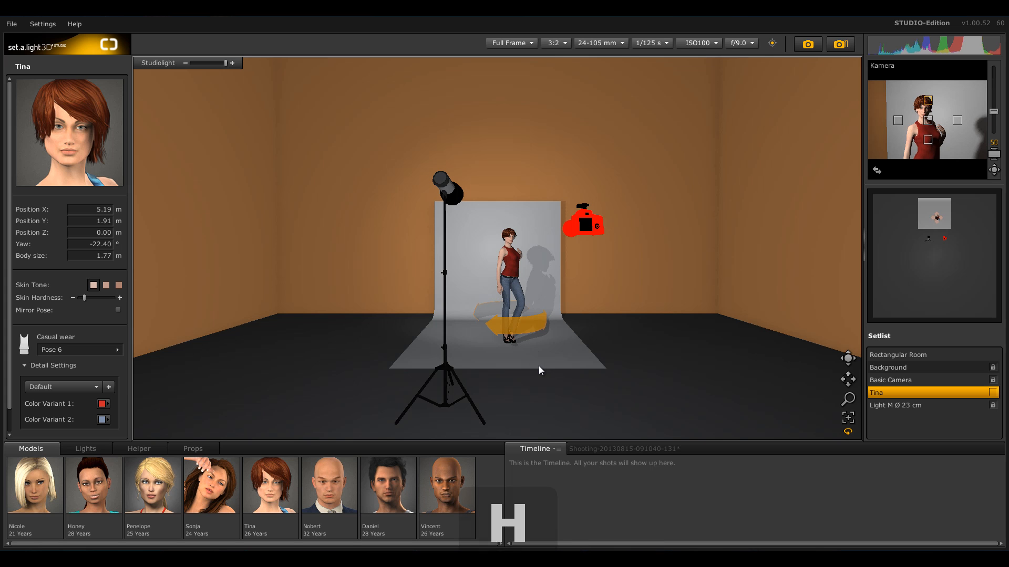
{"action": "left_click_drag", "start_coordinate": [515, 293], "coordinate": [495, 277]}
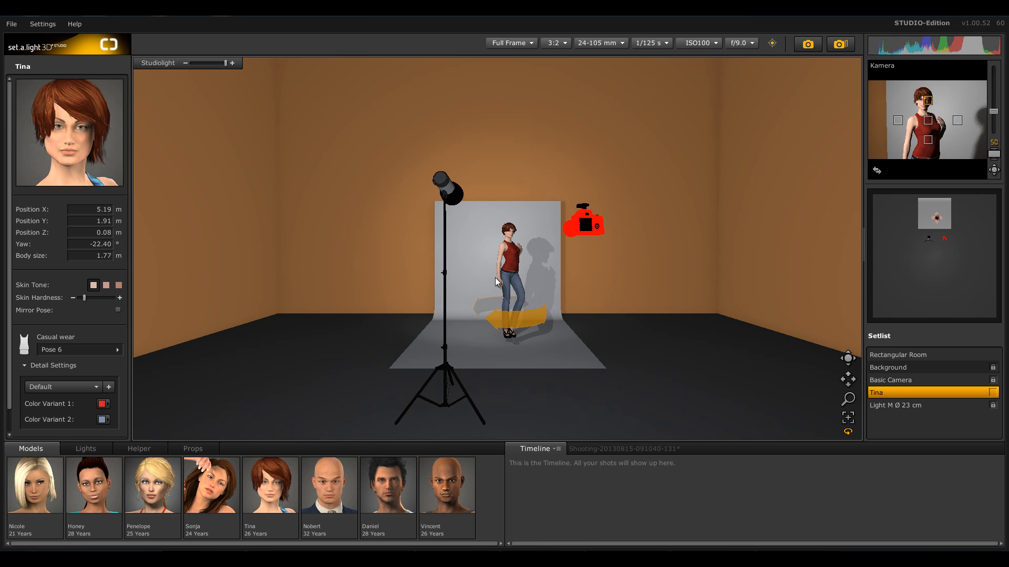